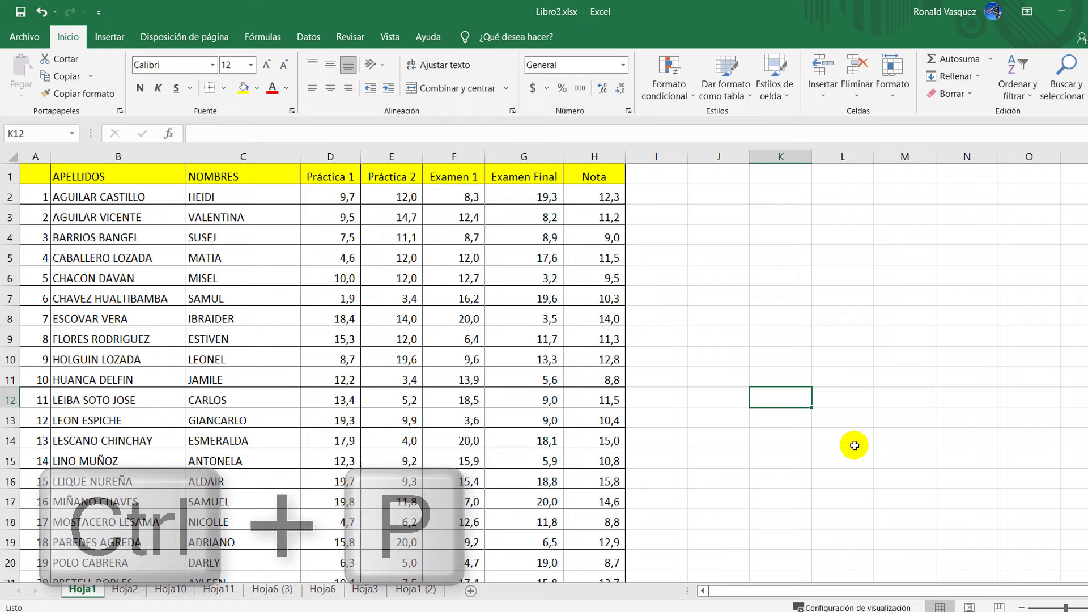
Check the print preview to see which columns fit on the first page
key("ctrl+p")
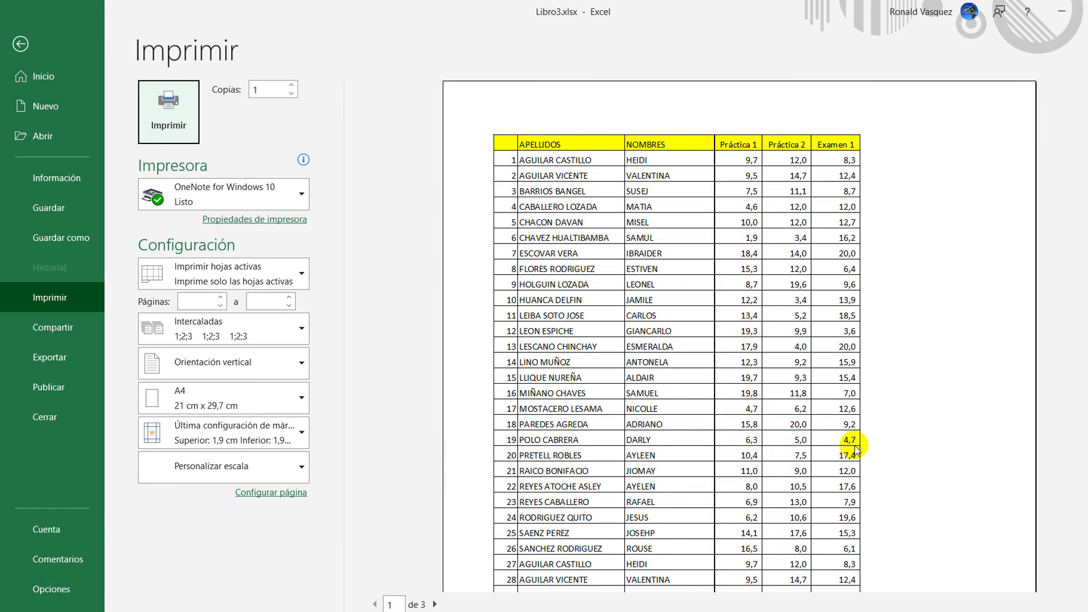
left_click(860, 429)
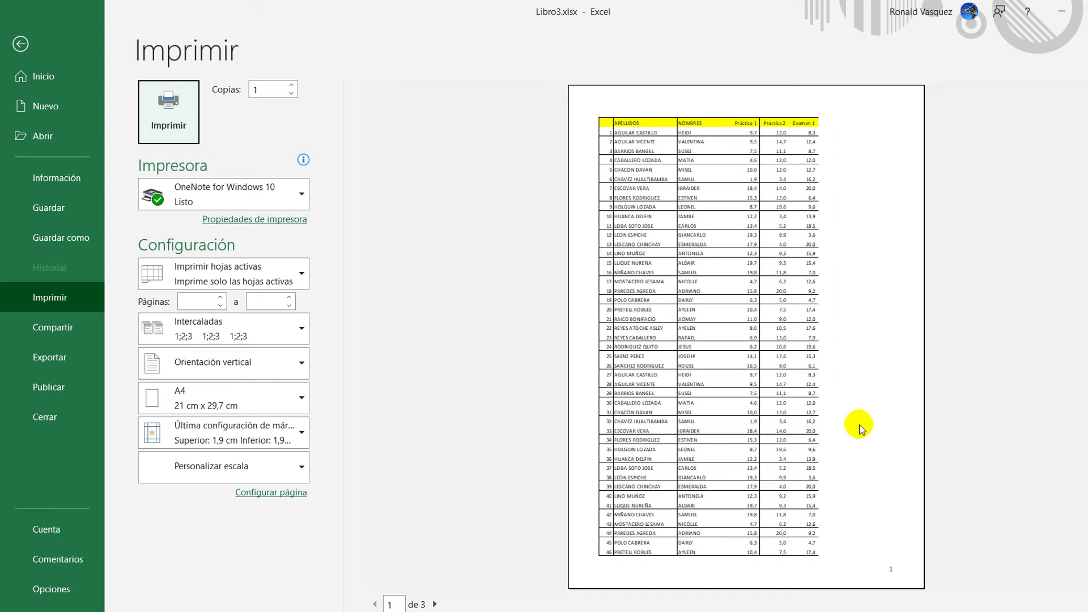
left_click(855, 360)
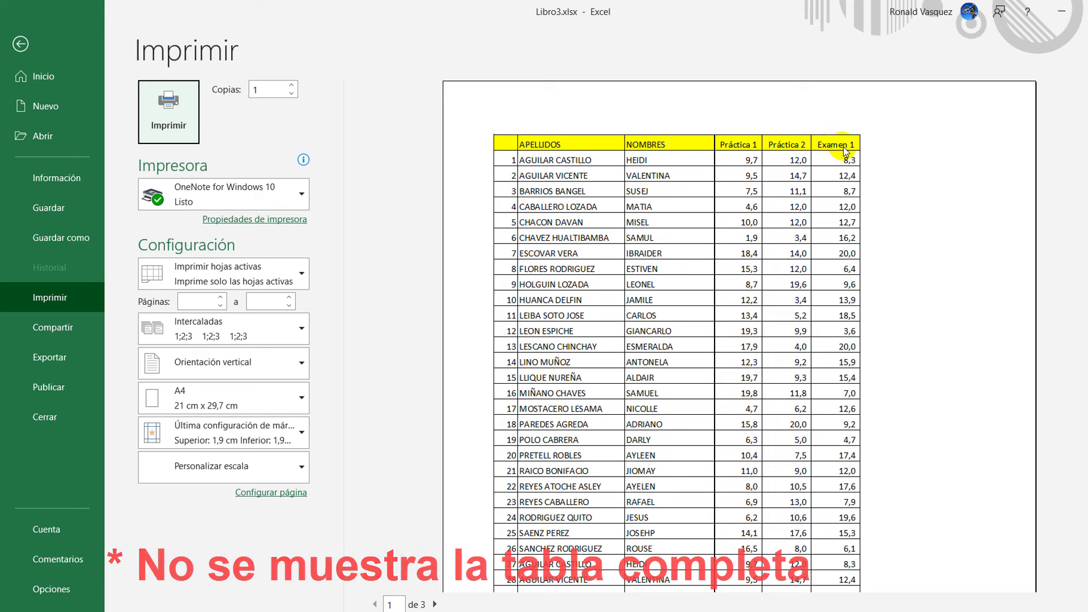
left_click(26, 43)
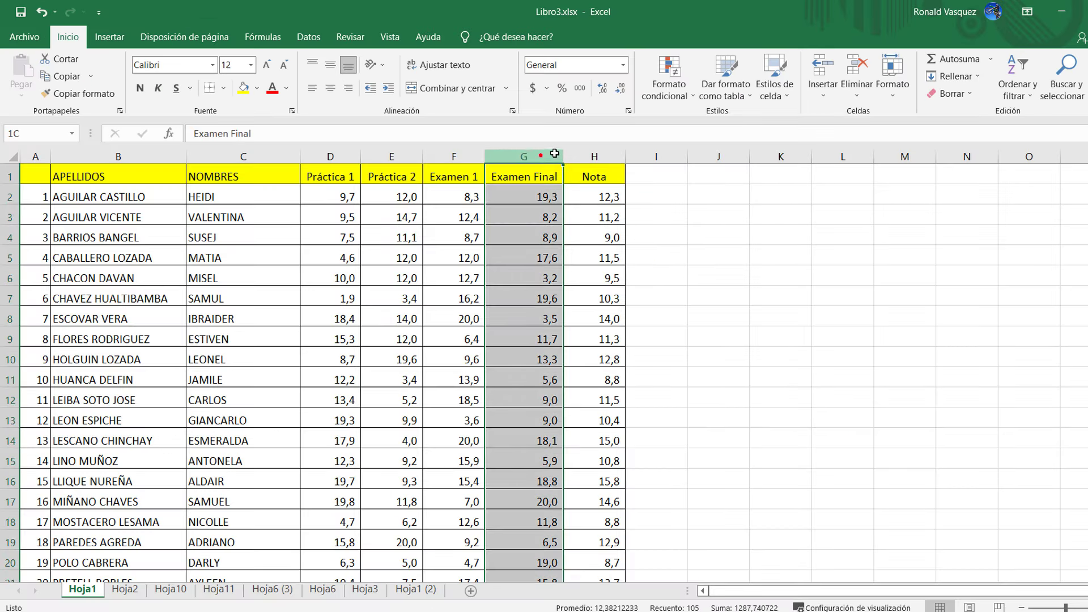
Move the page break past column H so page 1 covers columns A–H, then return to Normal view
left_click_drag(541, 153, 591, 153)
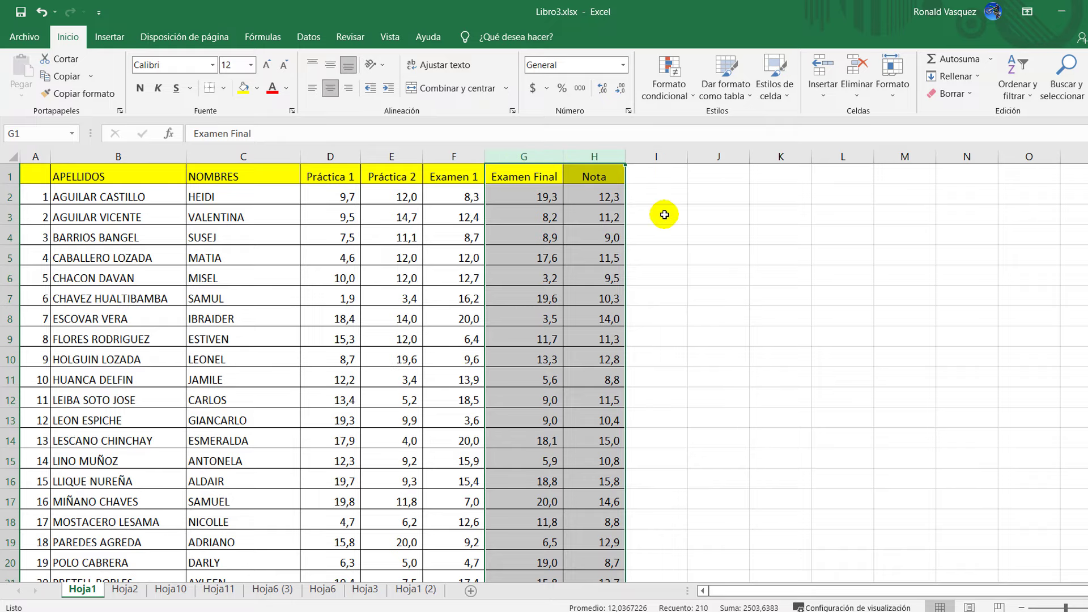
left_click(680, 241)
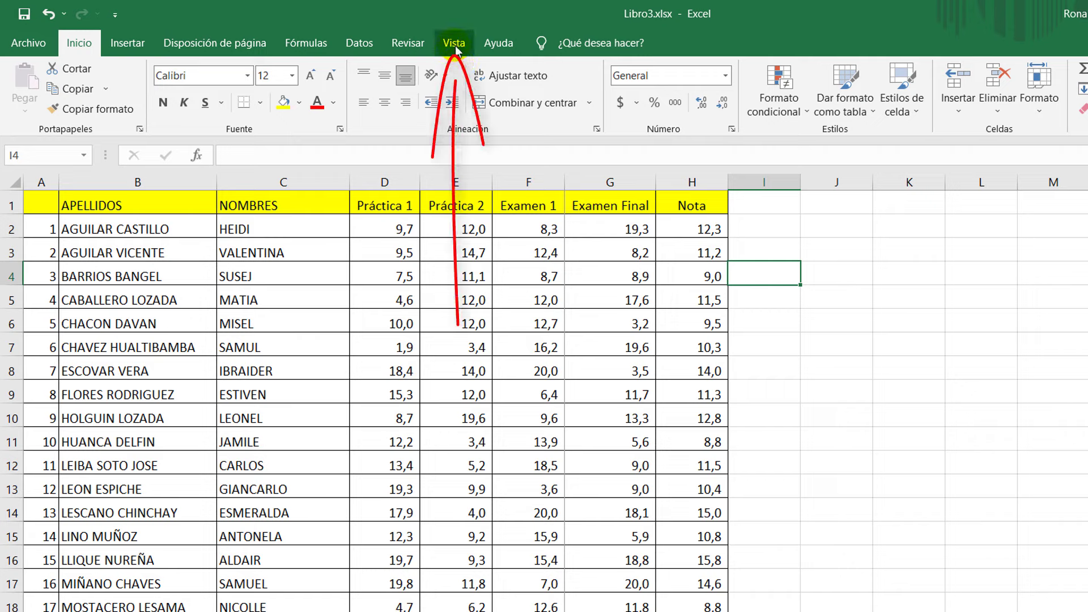
left_click(455, 50)
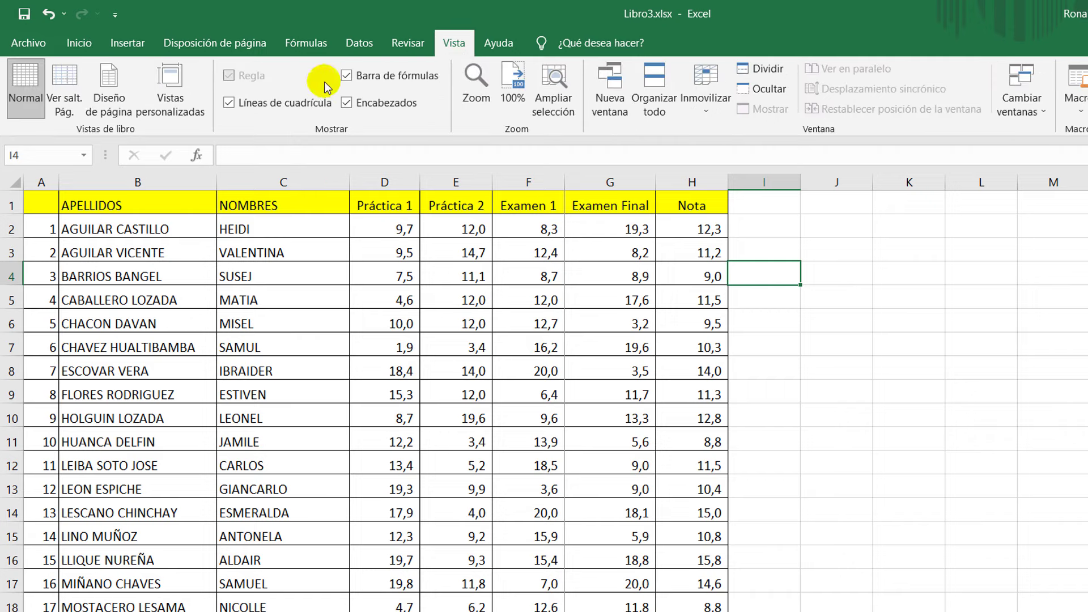
left_click(69, 99)
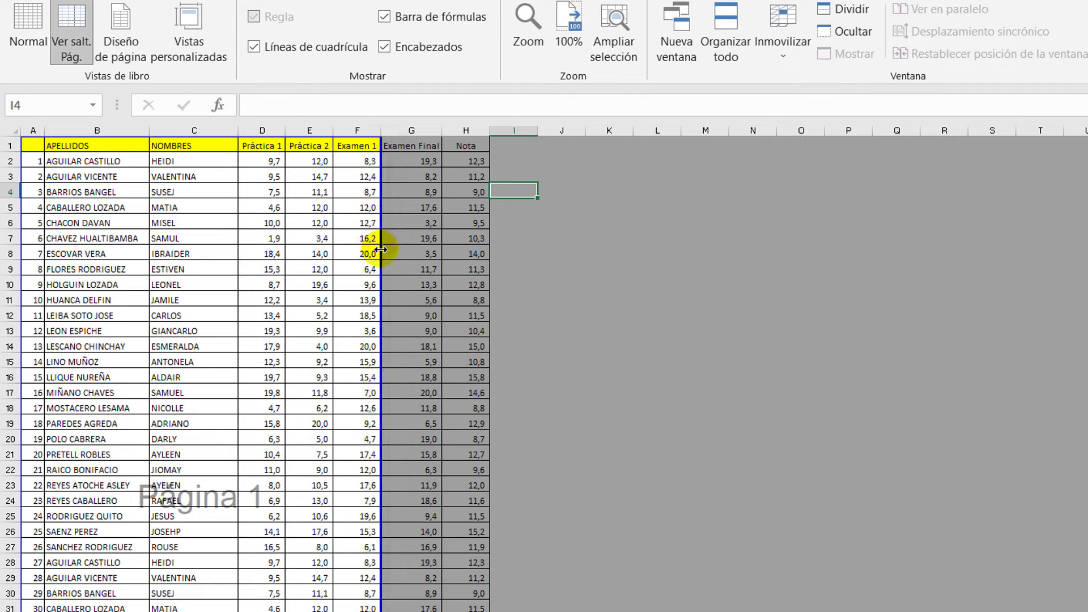
left_click_drag(380, 249, 481, 250)
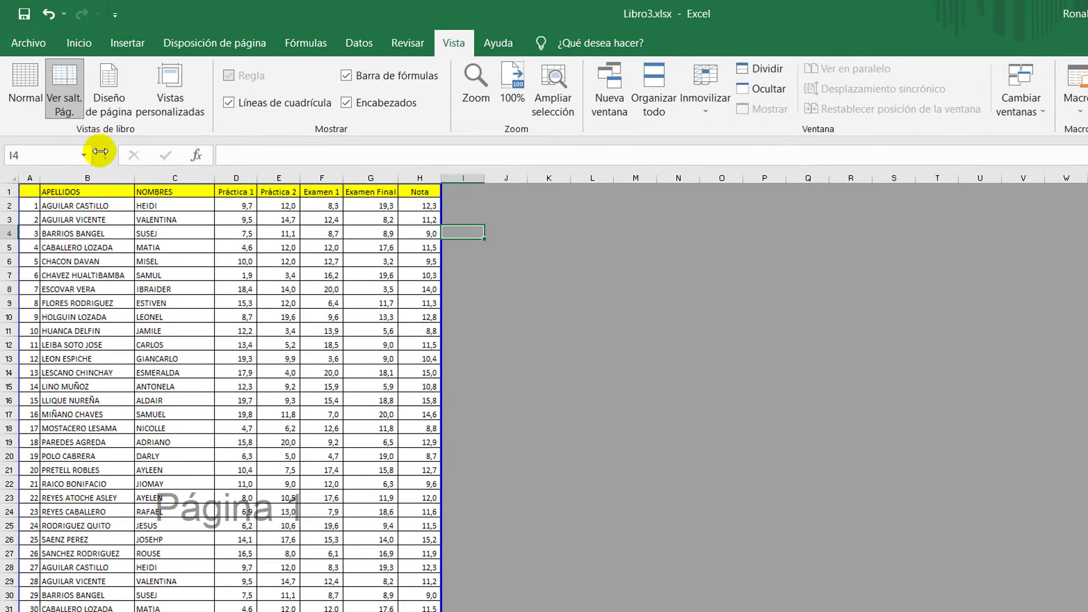
left_click(21, 89)
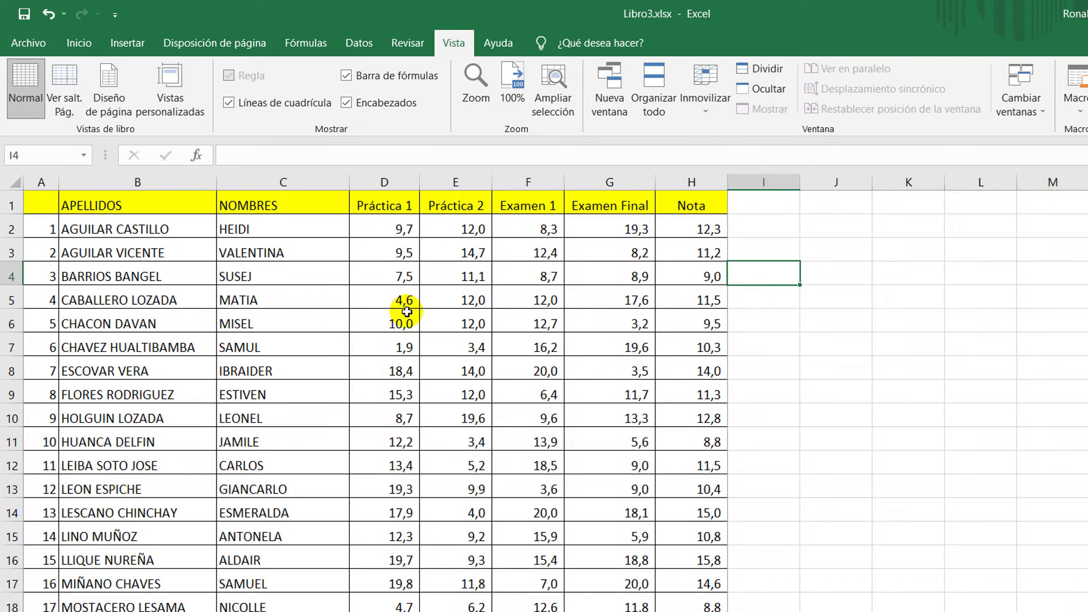
left_click(734, 348)
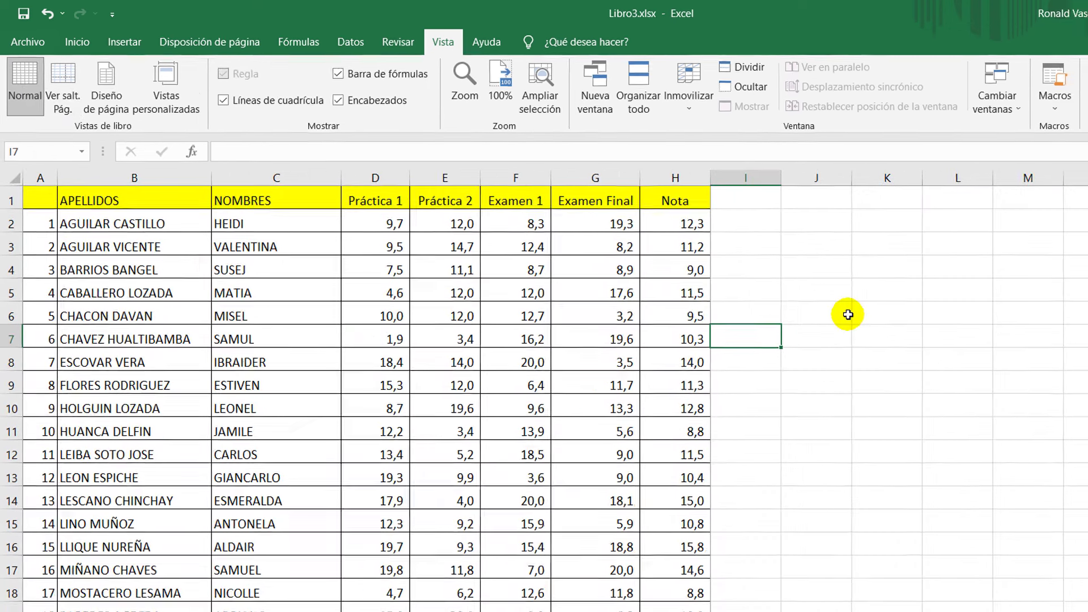
key("ctrl+p")
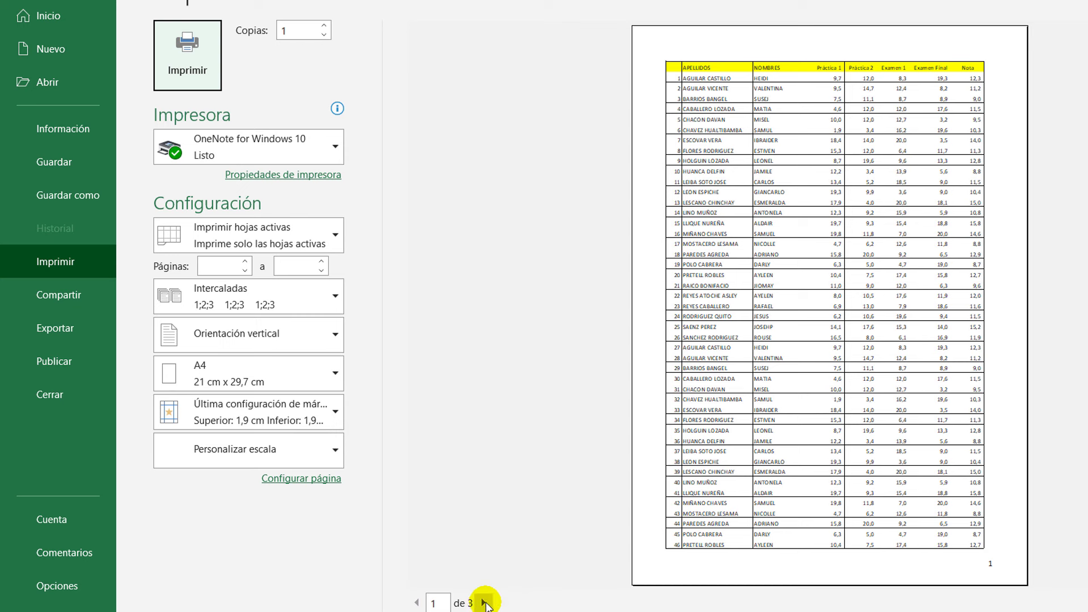
left_click(485, 603)
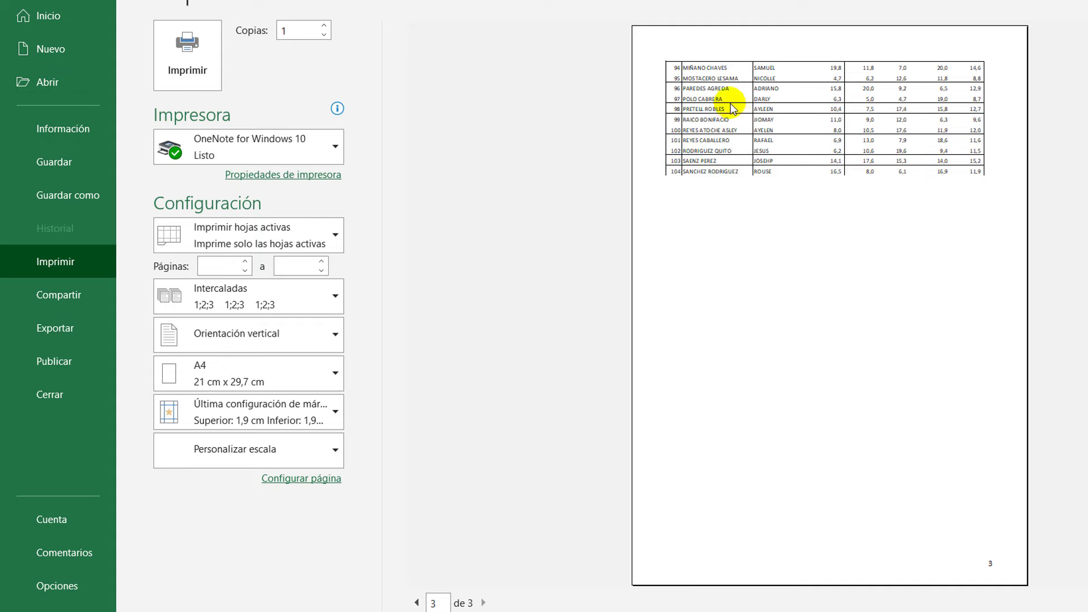
left_click(418, 603)
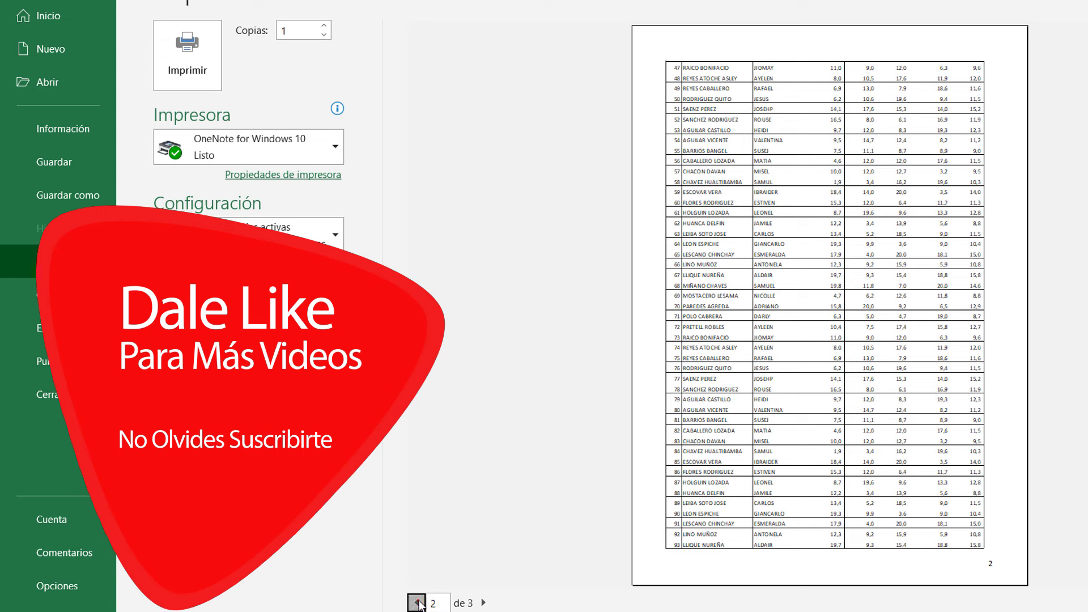
left_click(418, 603)
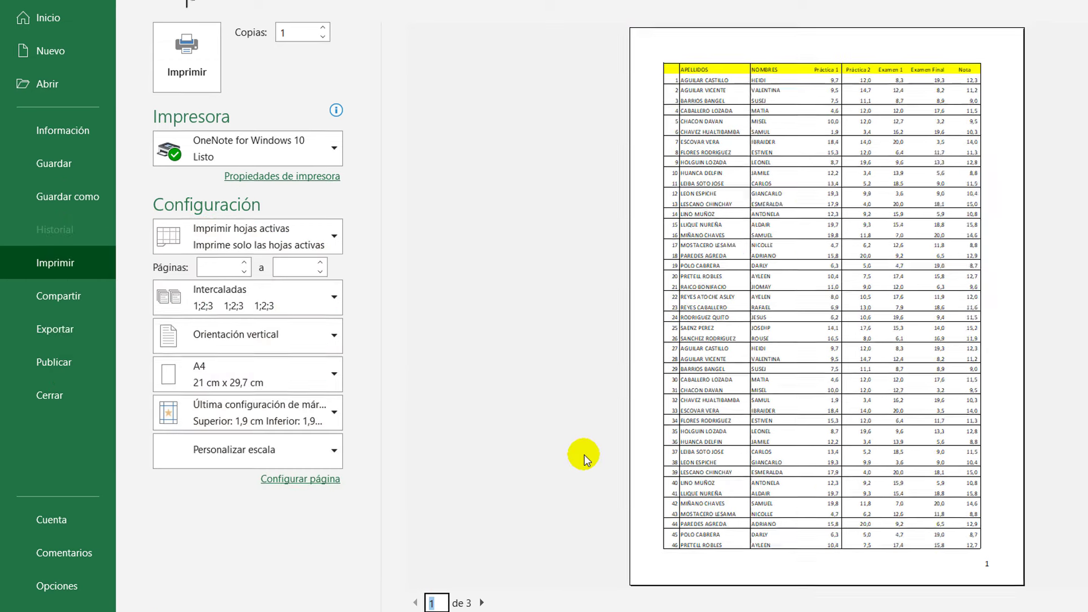
key("Escape")
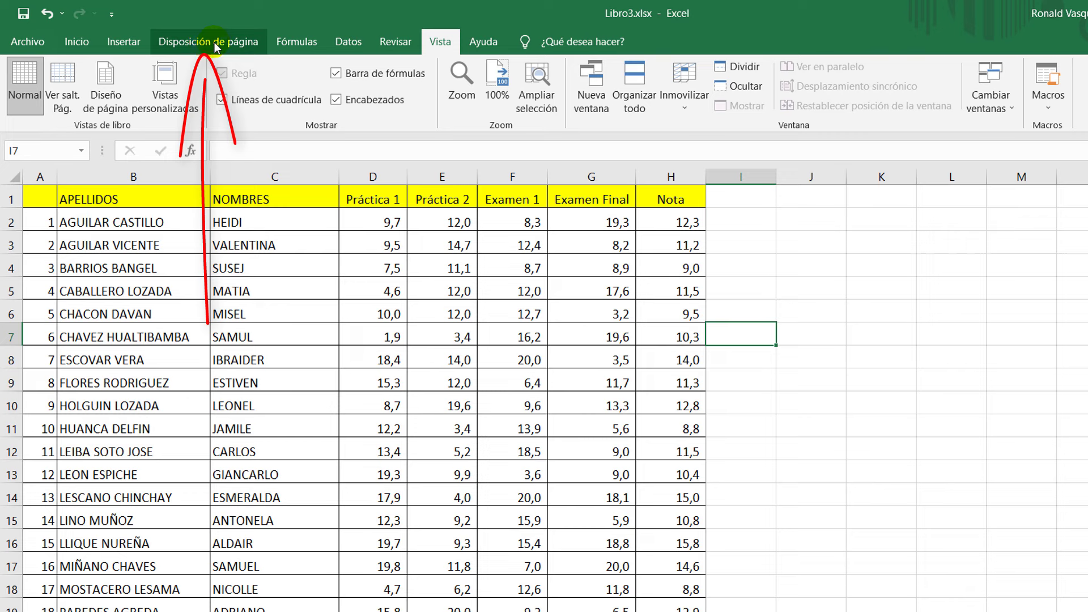
Set 'Repetir filas en extremo superior' to $1:$1 in Page Setup and confirm
left_click(216, 42)
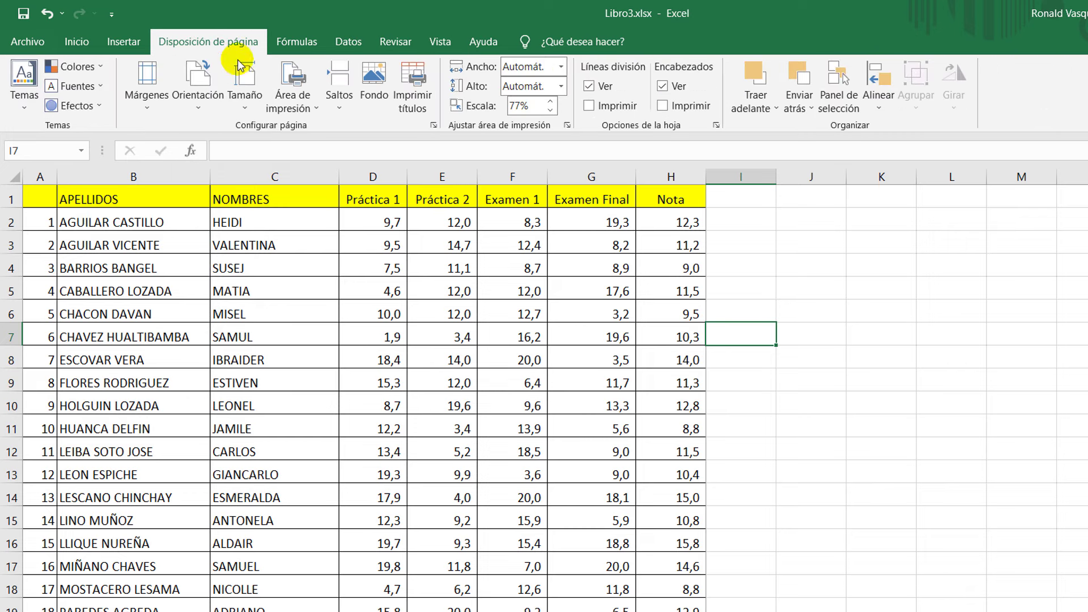
left_click(427, 110)
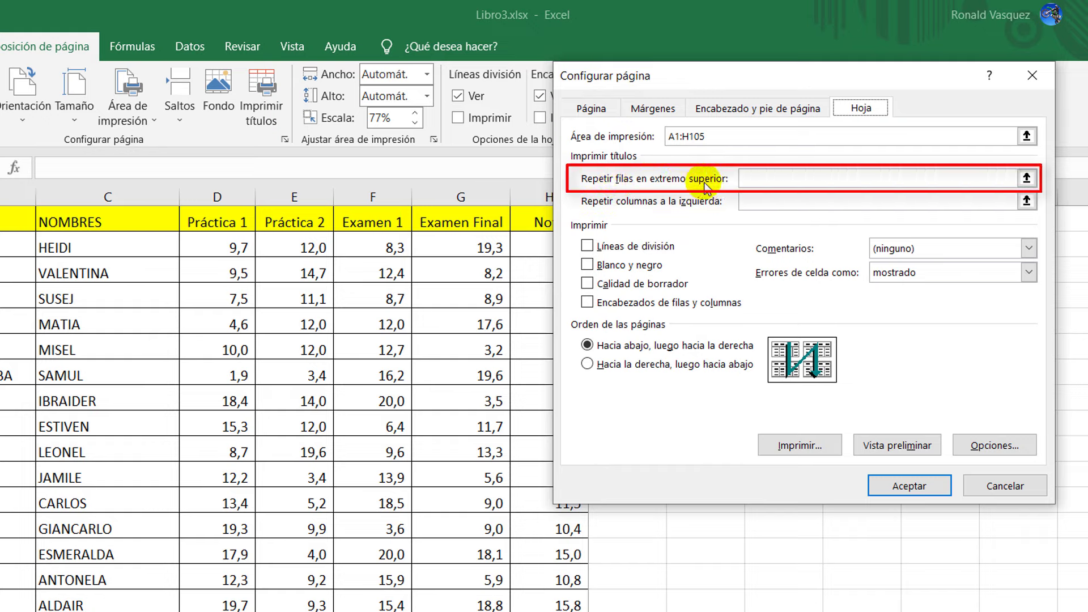
left_click(1027, 179)
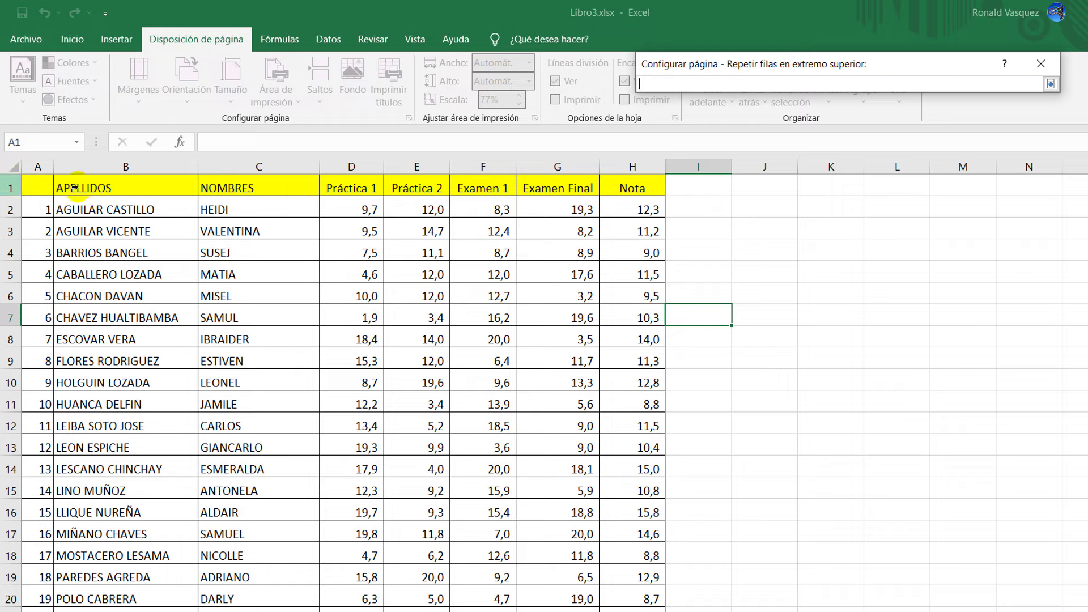
left_click(10, 187)
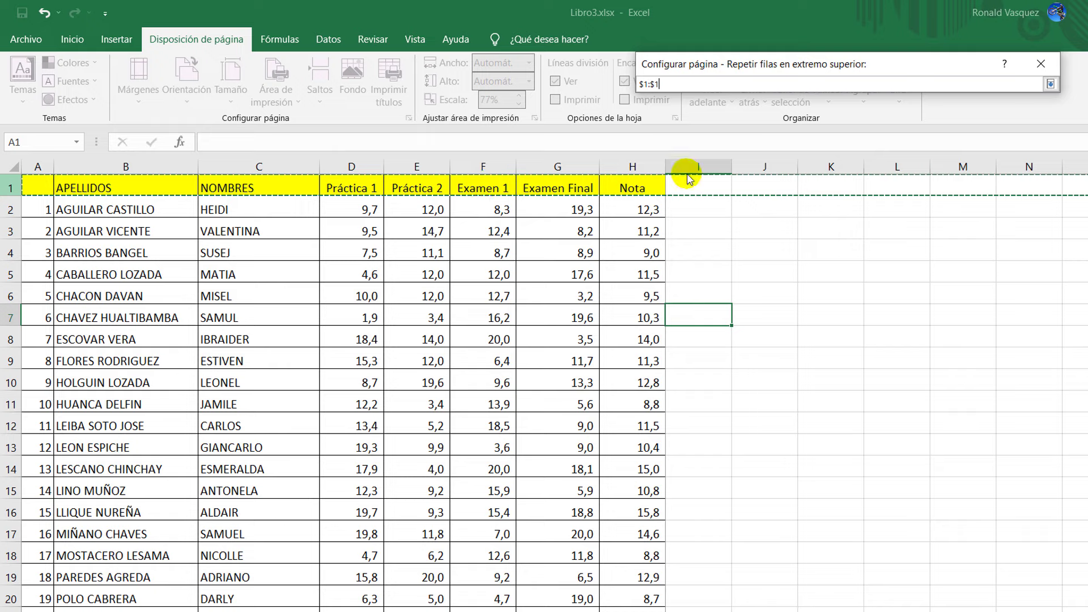
left_click(1042, 63)
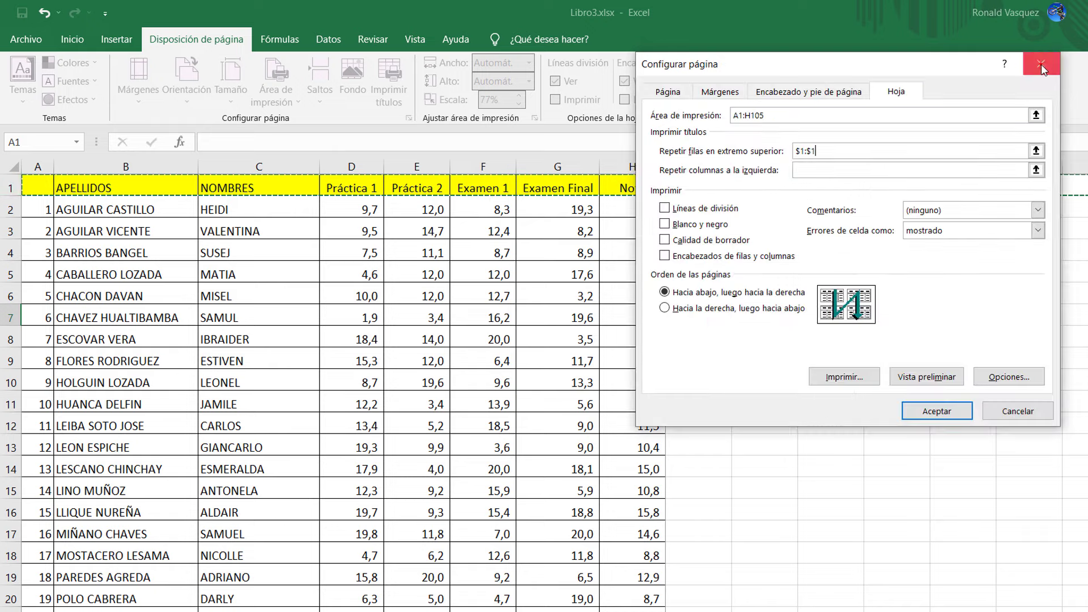
left_click(942, 411)
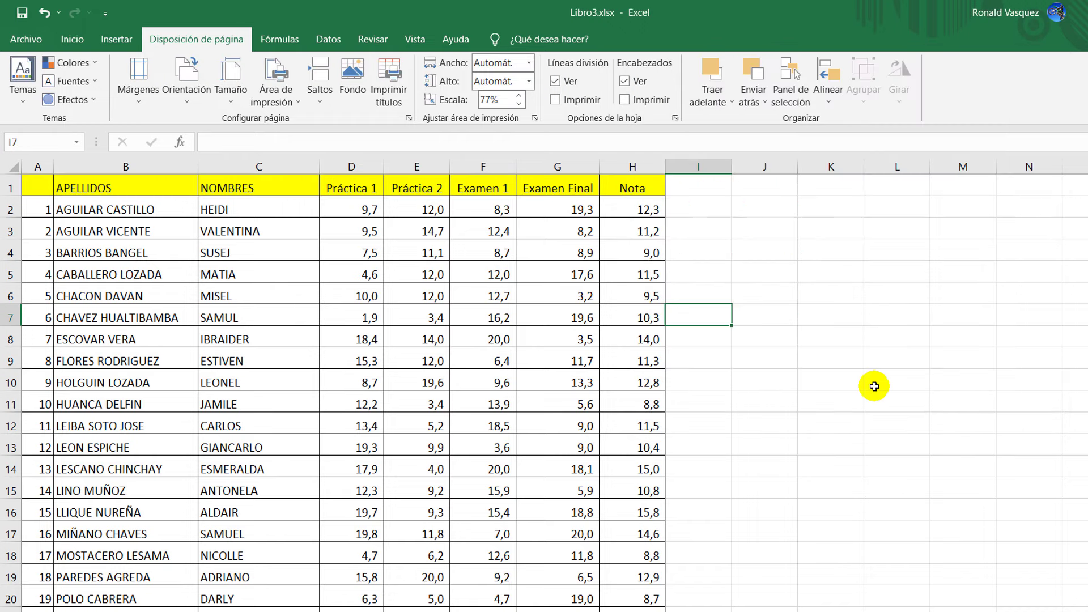
Preview the printout and page through to page 3, checking the yellow header row repeats
key("ctrl+p")
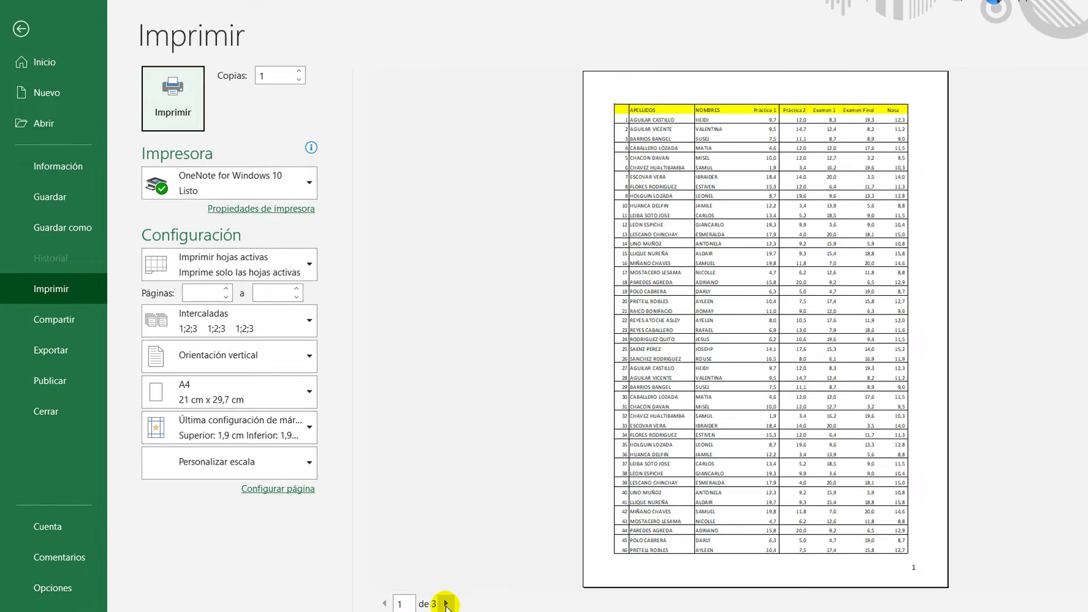
left_click(435, 604)
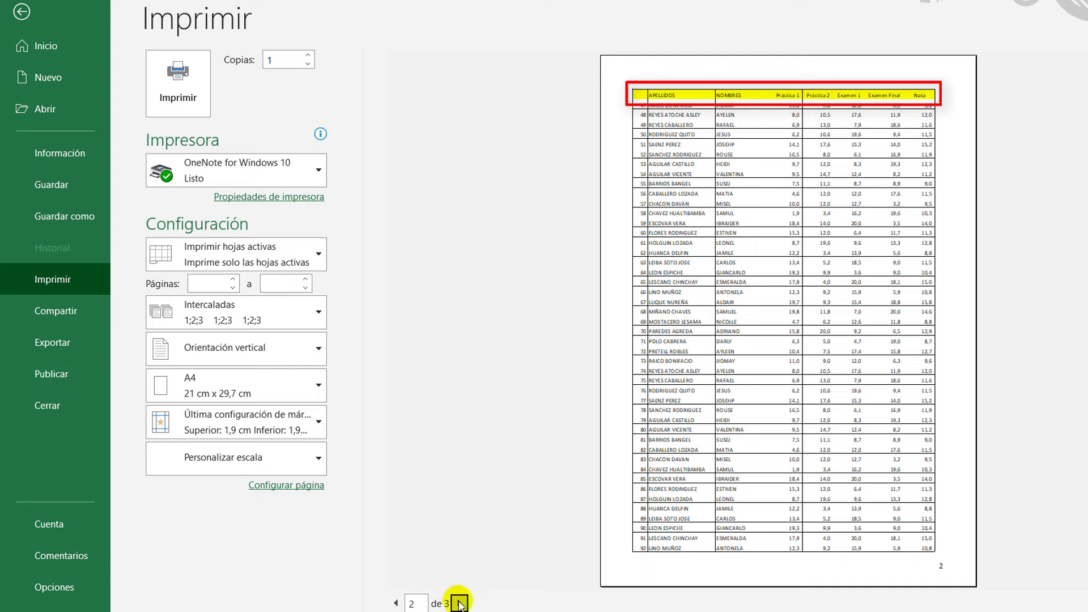
left_click(459, 603)
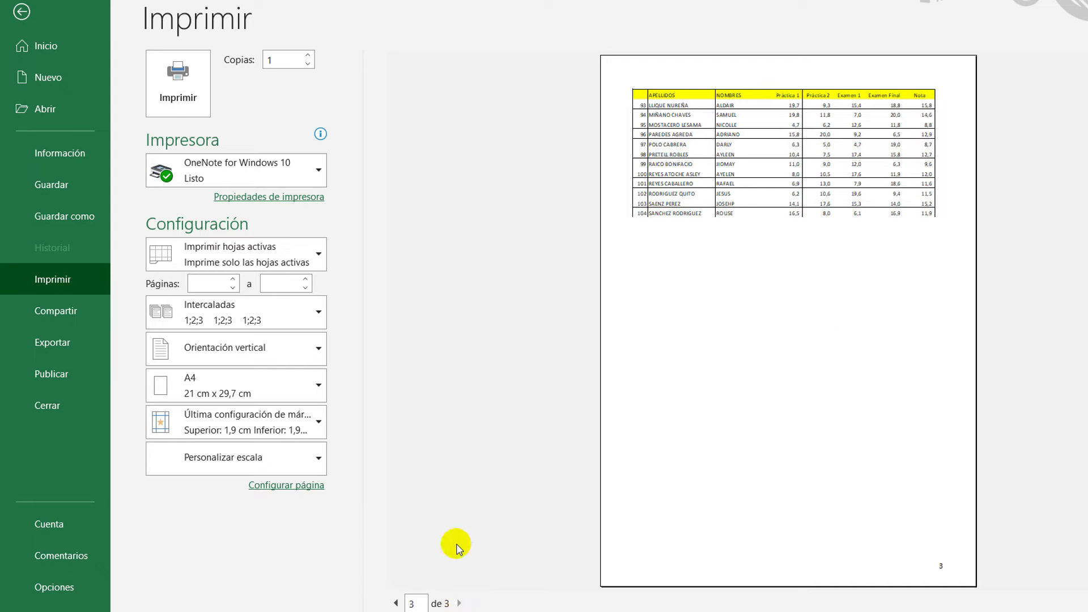